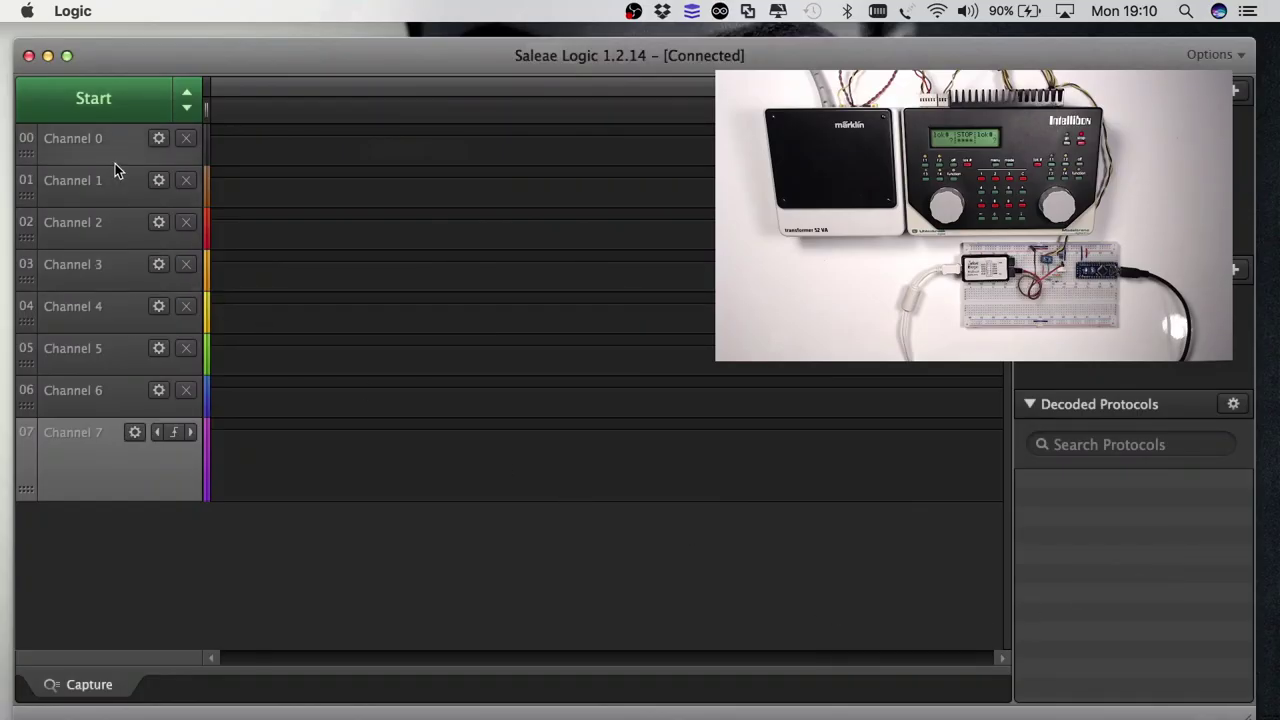
# Step: Start a Saleae Logic capture of the DCC signal on Channel 7
pyautogui.click(110, 107)
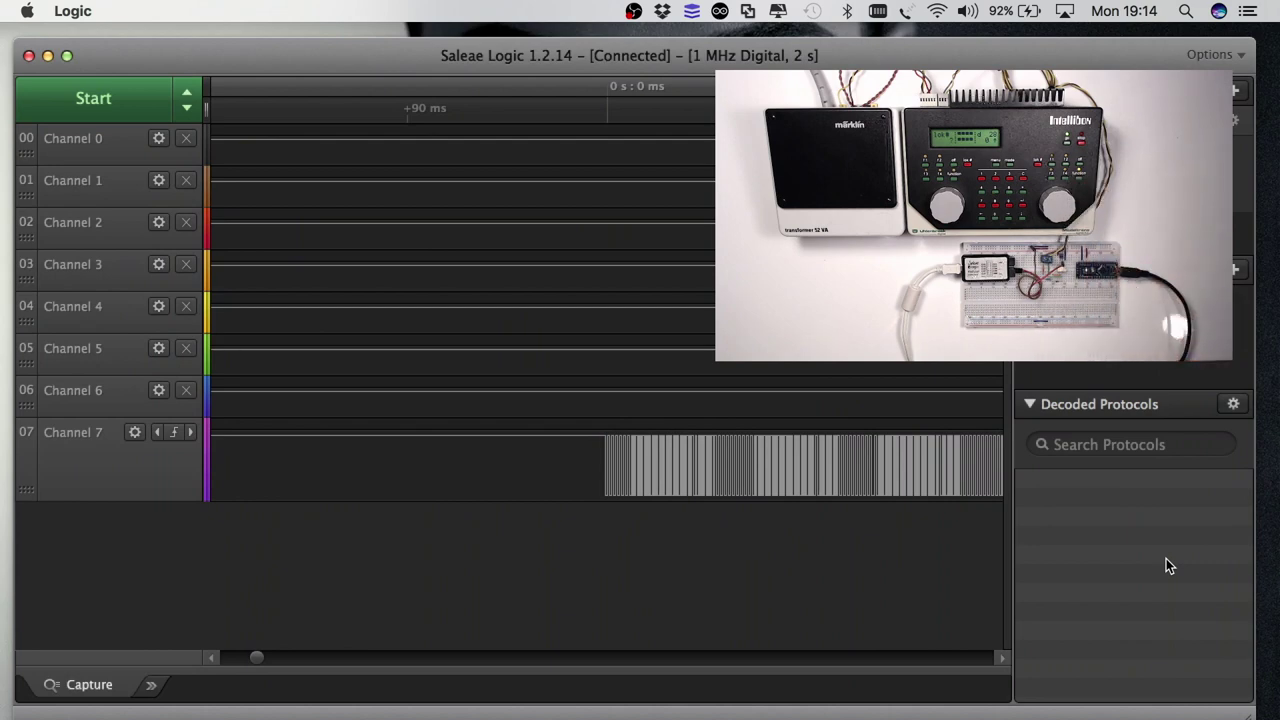
# Step: Sample a fresh capture of the DCC signal on Channel 7
pyautogui.click(127, 102)
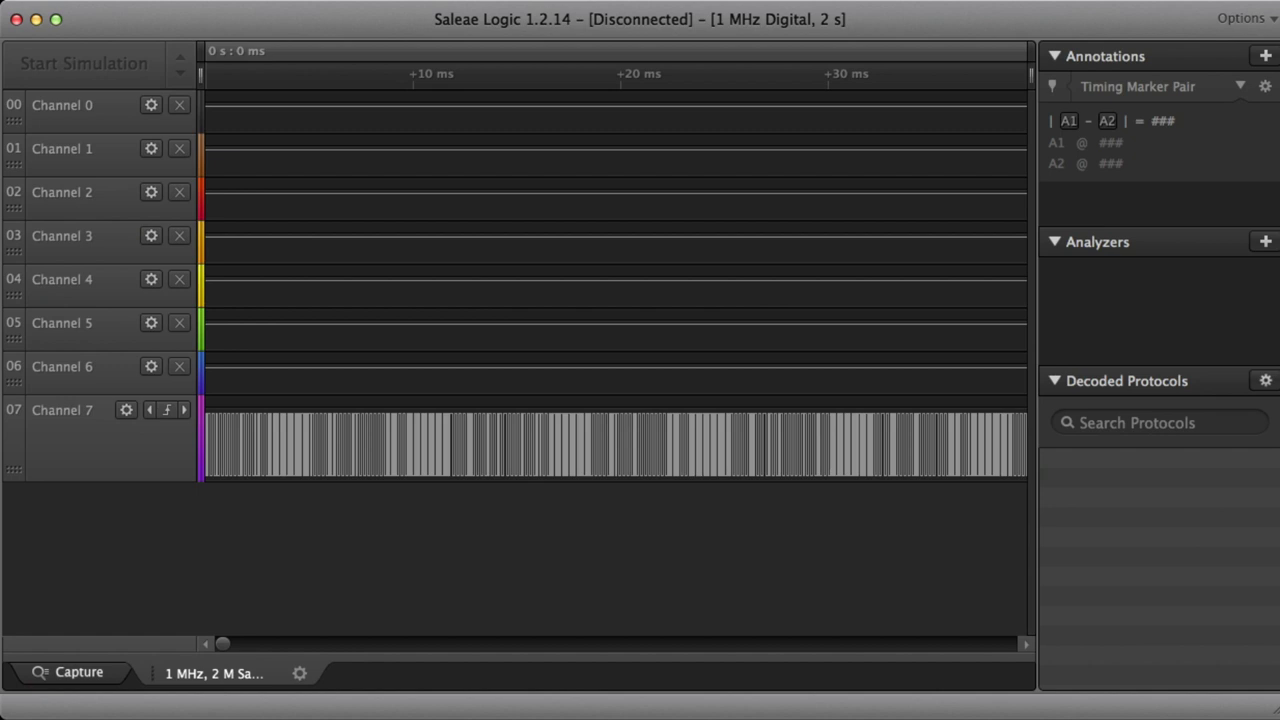
# Step: Zoom and pan Channel 7 to about 40–50 ms, where the pulses measure 0.1 ms wide
pyautogui.hscroll(3, 615, 360)
pyautogui.hscroll(3, 615, 360)
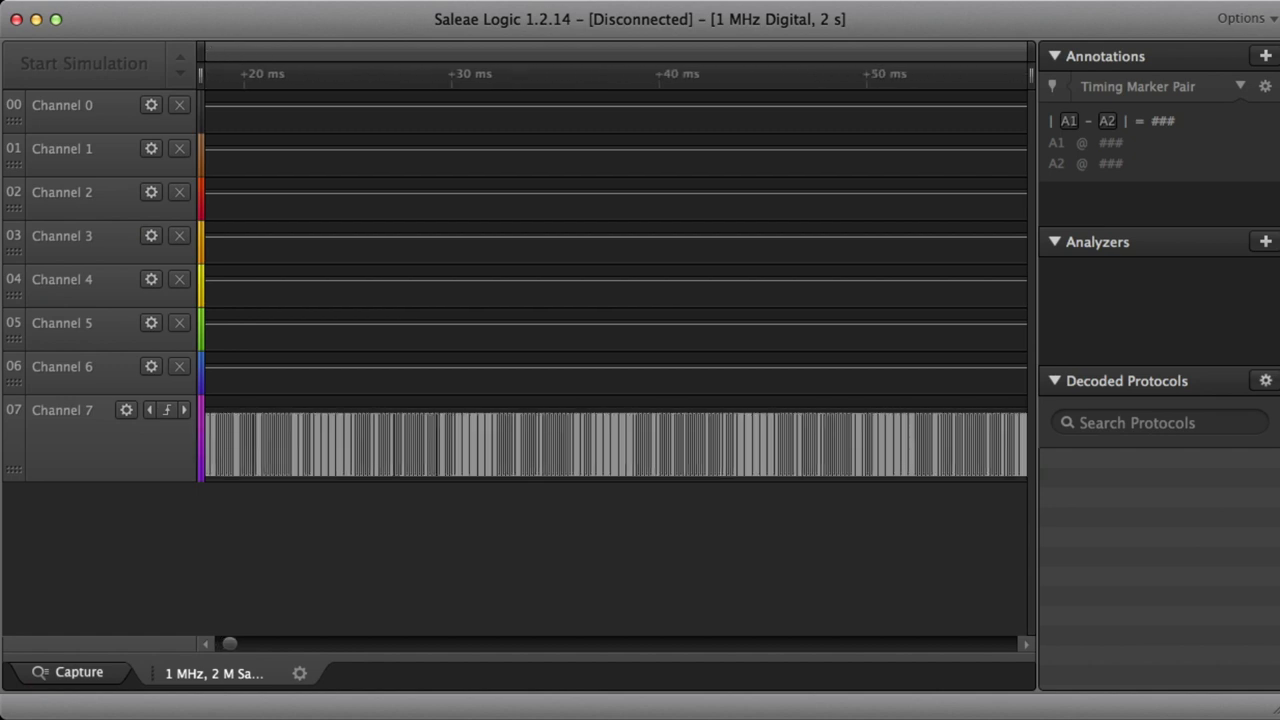
pyautogui.scroll(4, 692, 400)
pyautogui.scroll(1, 692, 400)
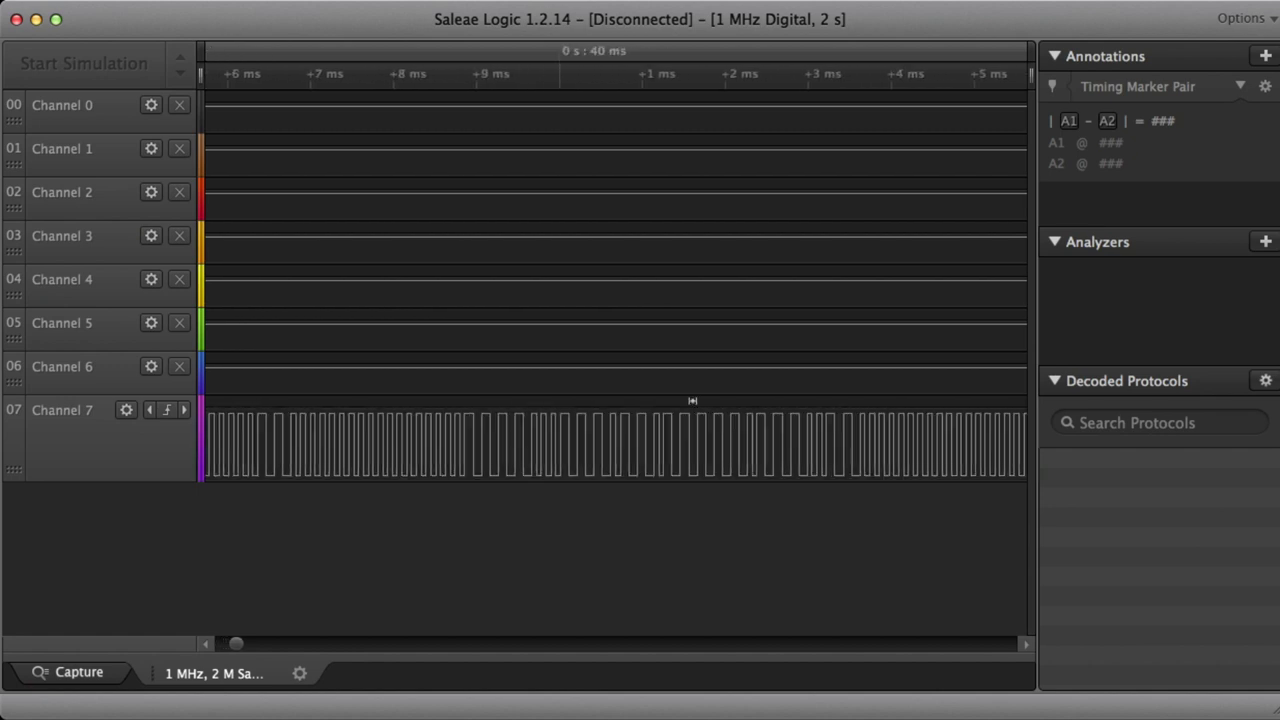
pyautogui.hscroll(2, 692, 400)
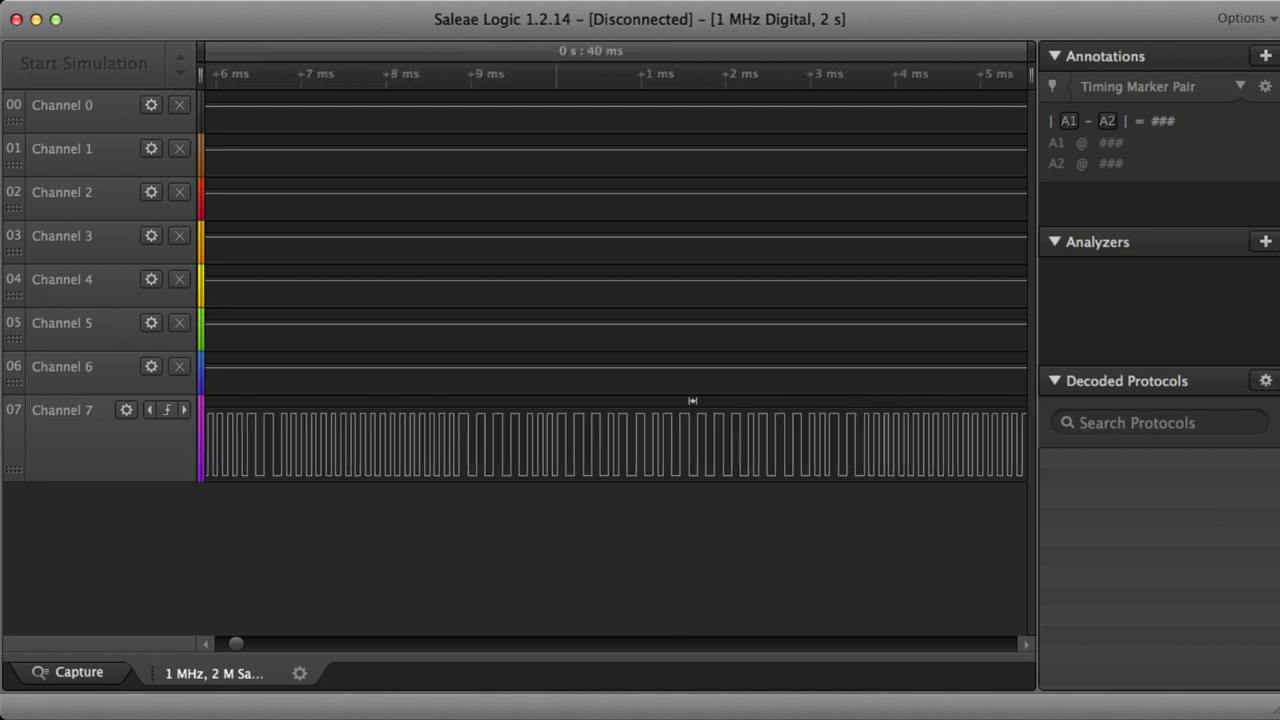
pyautogui.hscroll(2, 692, 400)
pyautogui.hscroll(2, 496, 400)
pyautogui.hscroll(2, 496, 400)
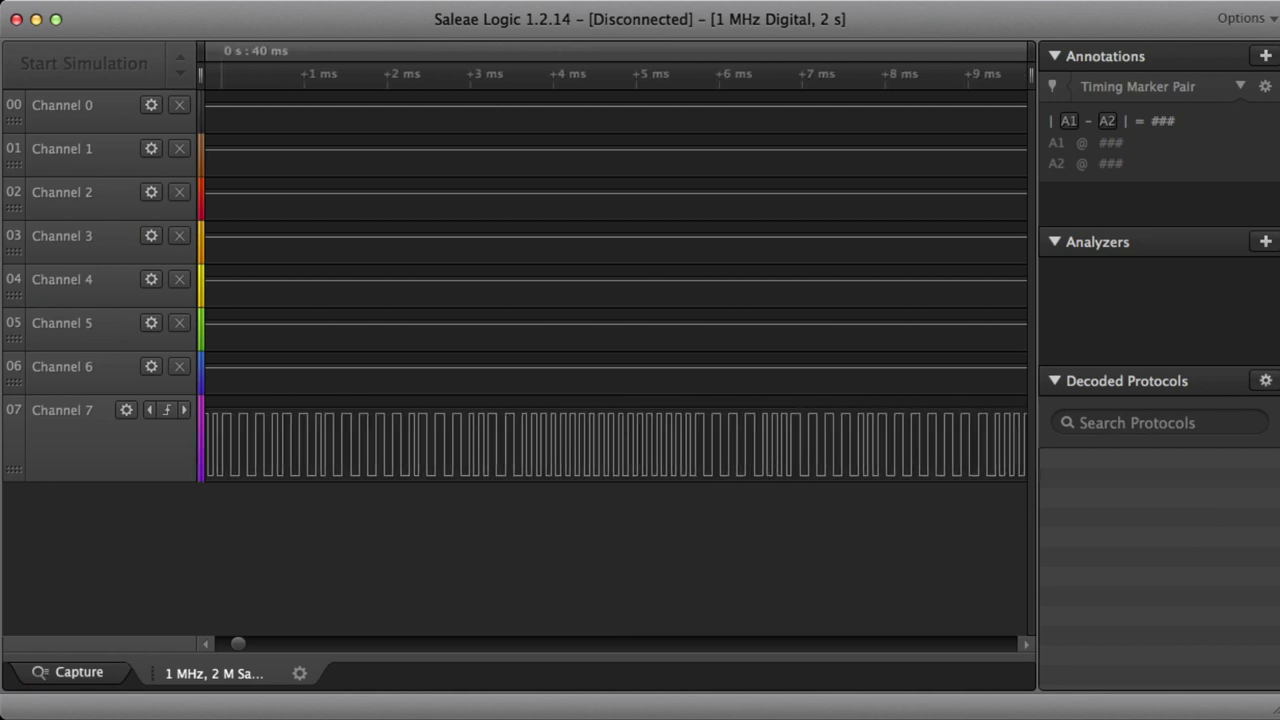
pyautogui.hscroll(3, 496, 400)
pyautogui.hscroll(1, 496, 400)
pyautogui.moveTo(496, 400); pyautogui.dragTo(510, 400)
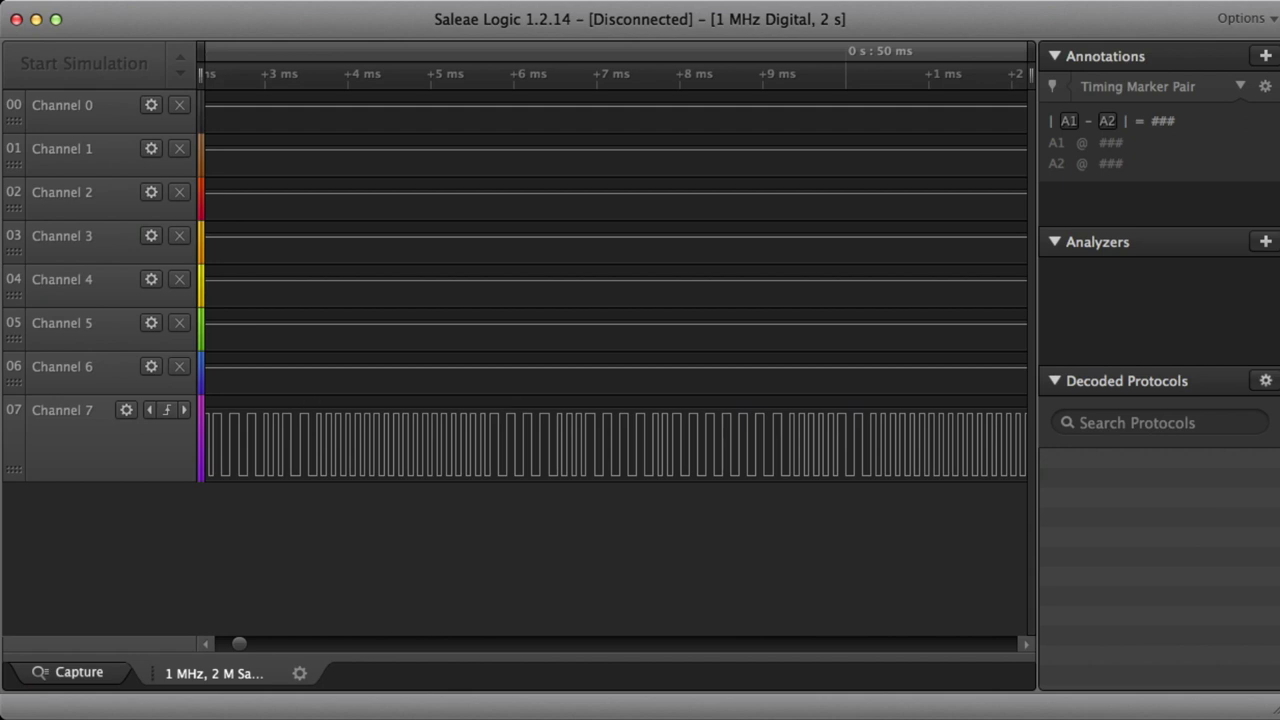
pyautogui.scroll(2, 493, 400)
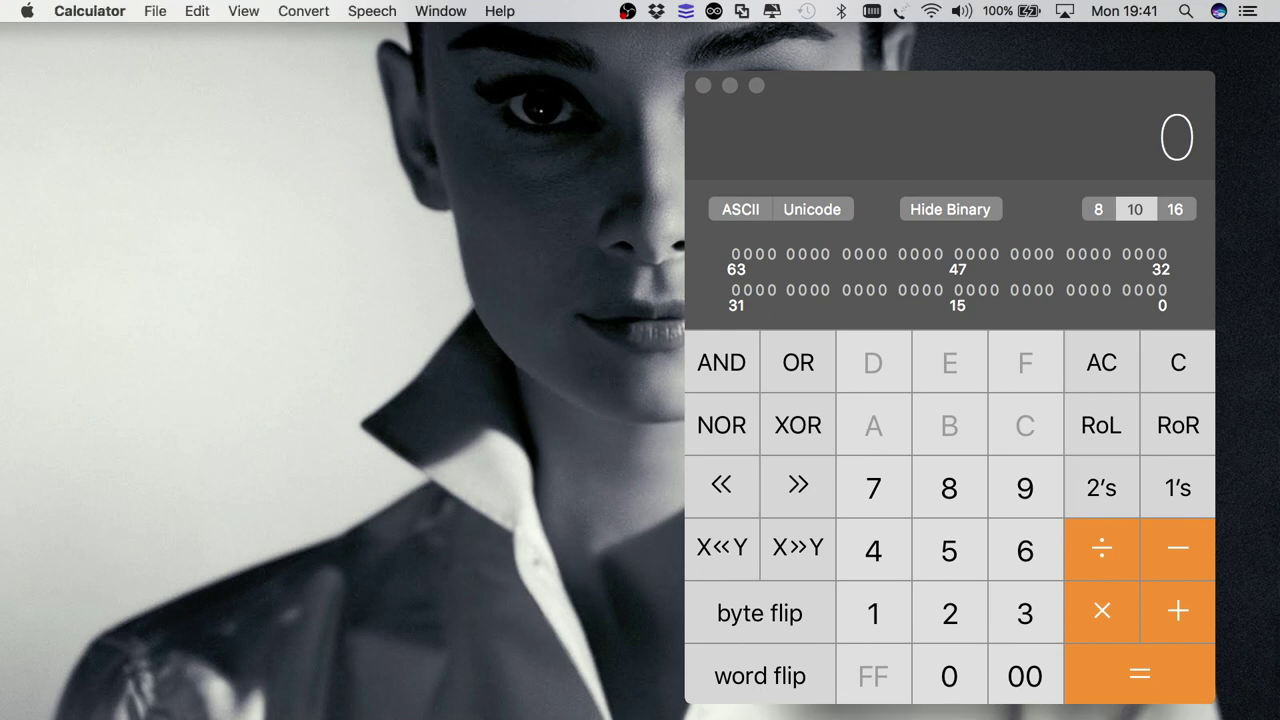
# Step: Add the bit values 16+8+4 in Calculator to get 28, binary 11100
pyautogui.write('16+8=+4=')
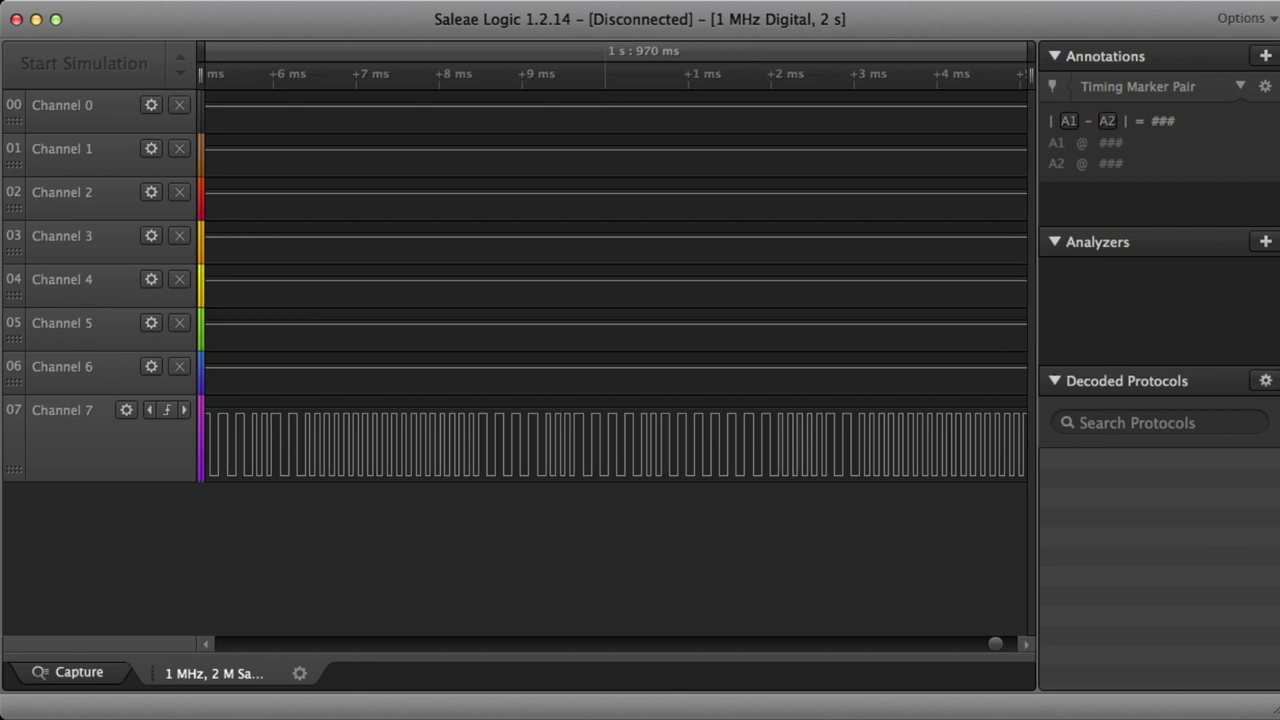
# Step: Move Channel 7 to about 1 s 980 ms and zoom in on a packet's long and short bits
pyautogui.hscroll(2, 615, 260)
pyautogui.hscroll(2, 615, 260)
pyautogui.hscroll(2, 615, 260)
pyautogui.hscroll(2, 615, 260)
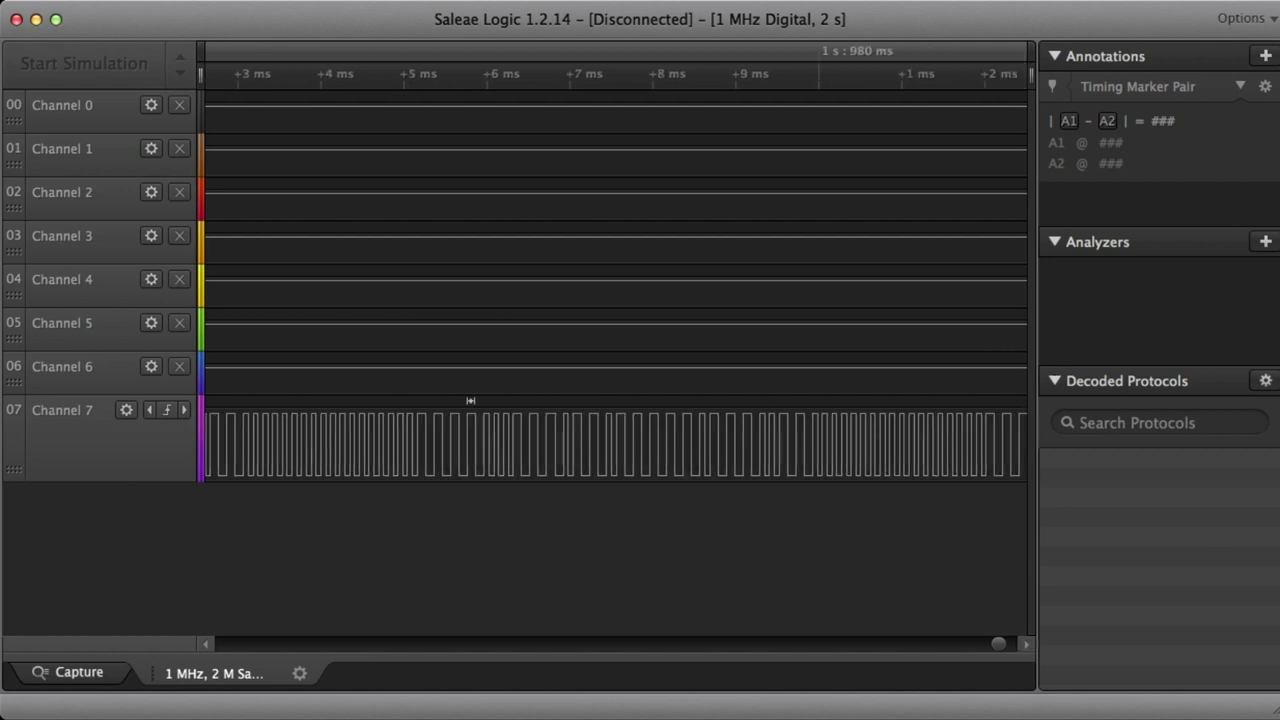
pyautogui.scroll(2, 470, 400)
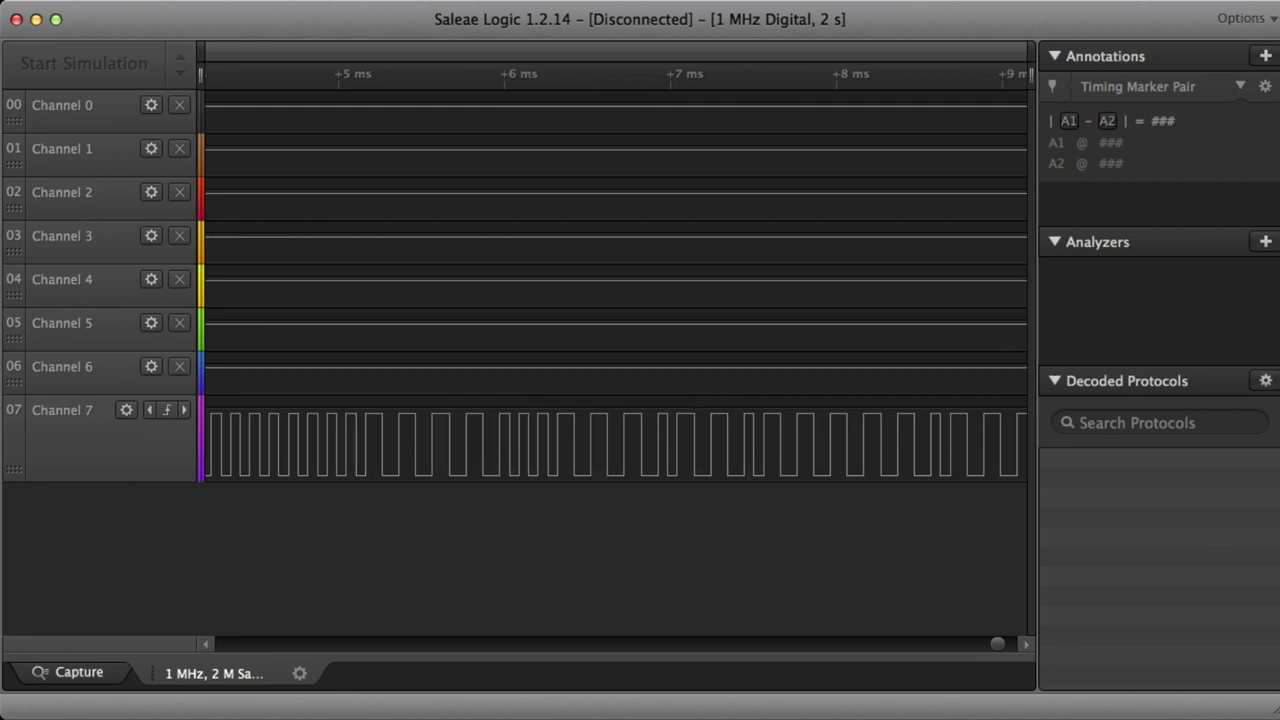
pyautogui.hscroll(-3, 206, 644)
pyautogui.hscroll(-3, 206, 644)
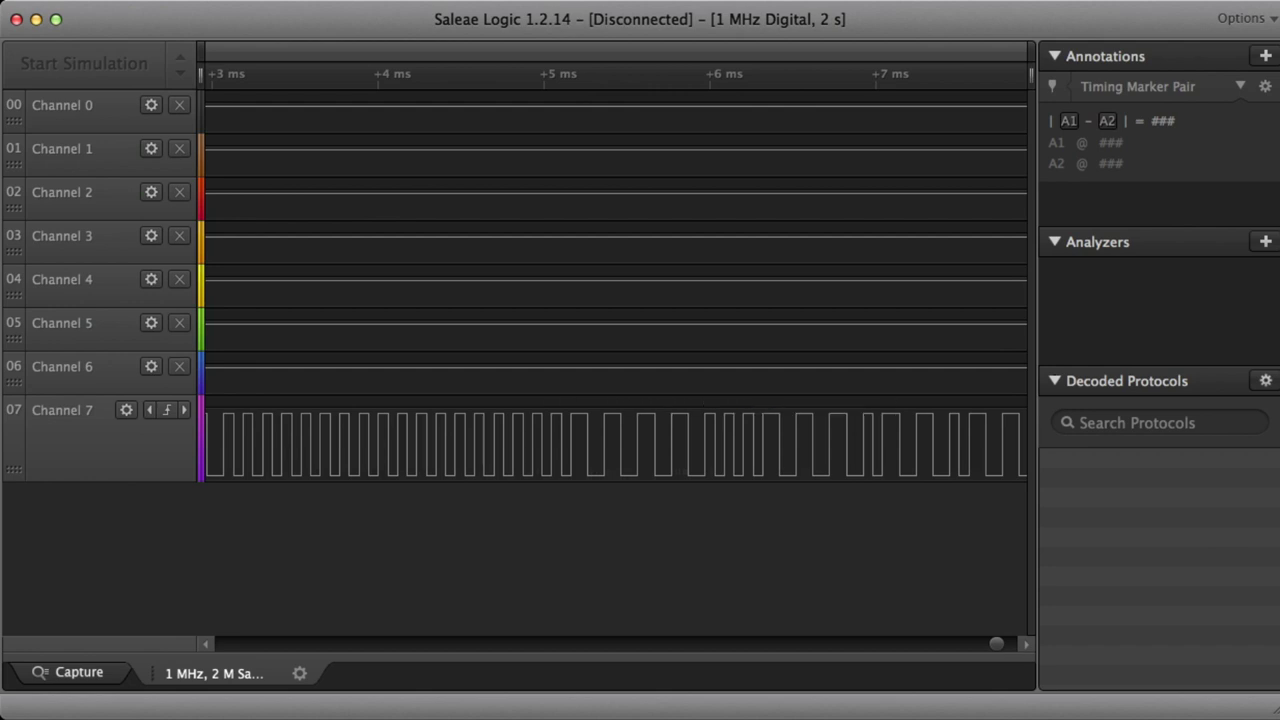
pyautogui.hscroll(2, 615, 440)
pyautogui.hscroll(1, 615, 440)
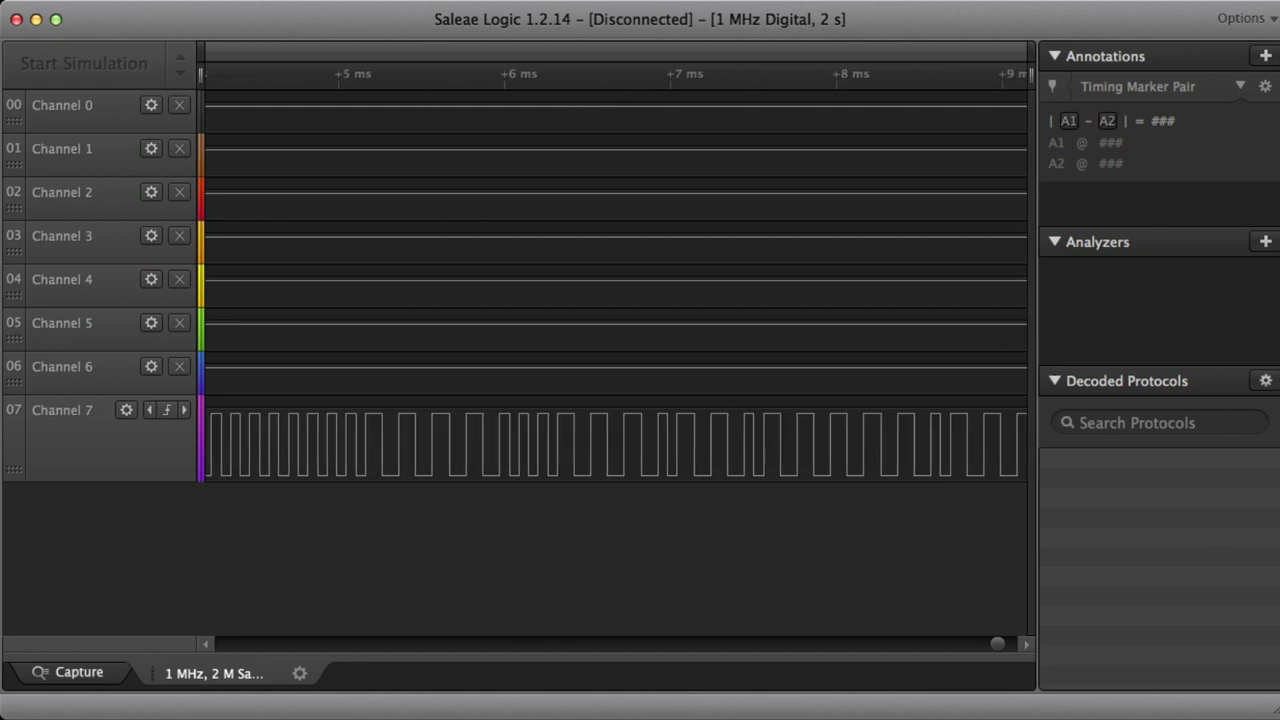
pyautogui.hscroll(2, 615, 440)
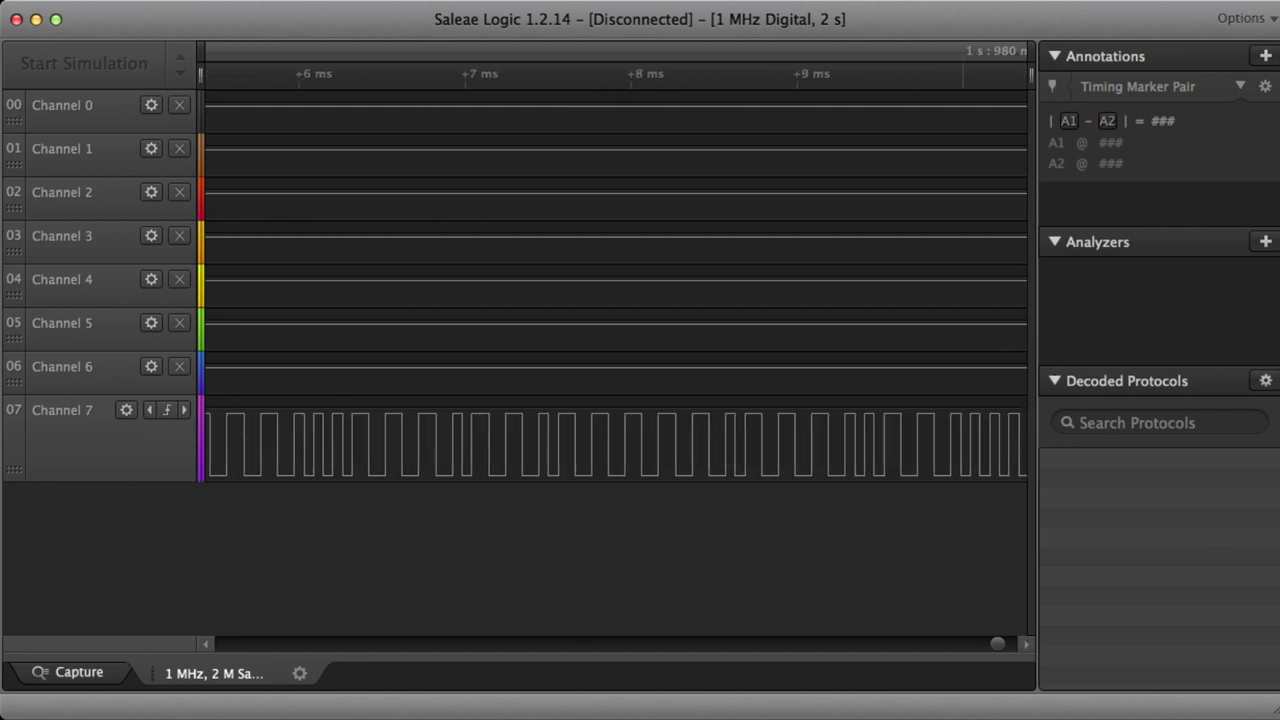